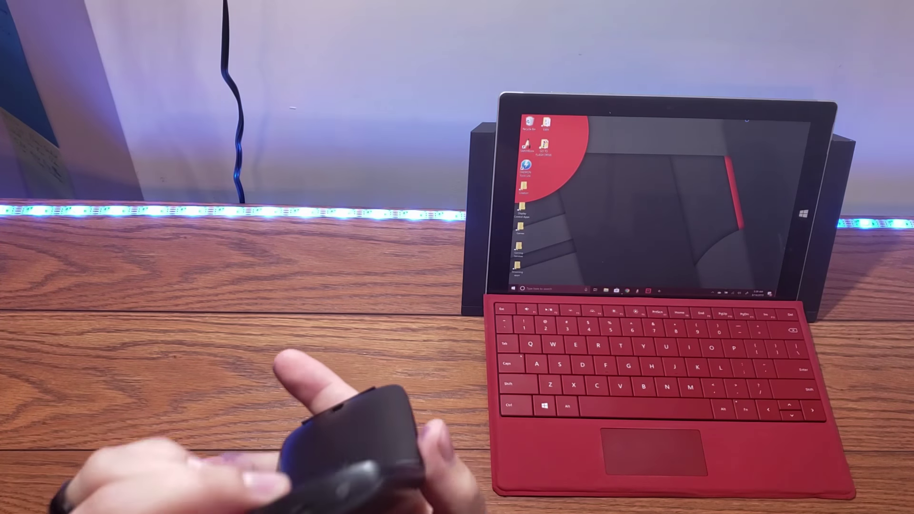
right_click(689, 120)
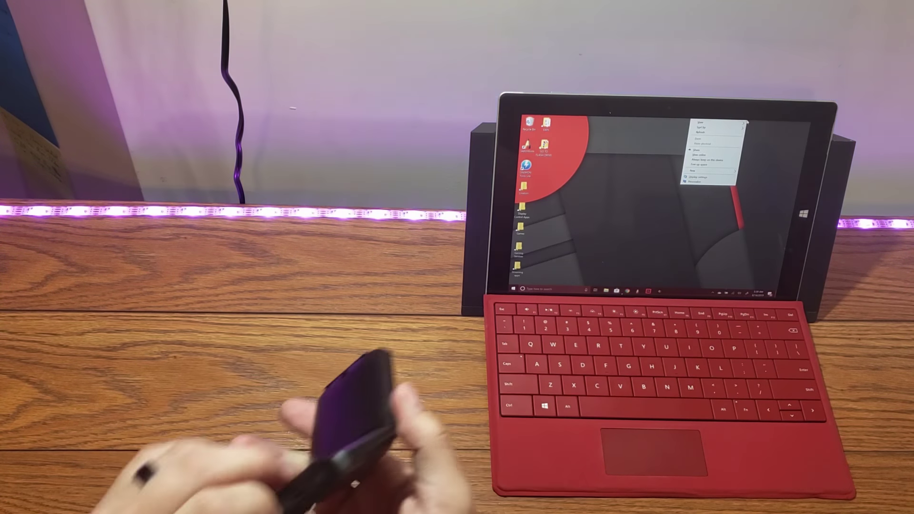